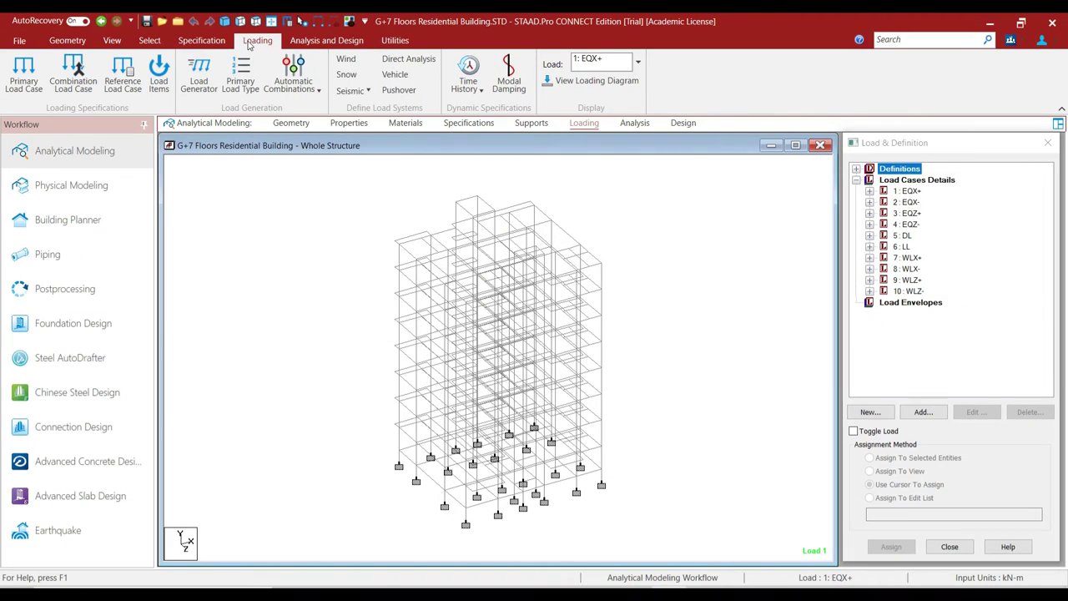
Create load combination 101 of type Normal, combining load cases 5: DL and 6: LL with a factor of 1 each.
{"action": "left_click", "coordinate": [78, 87]}
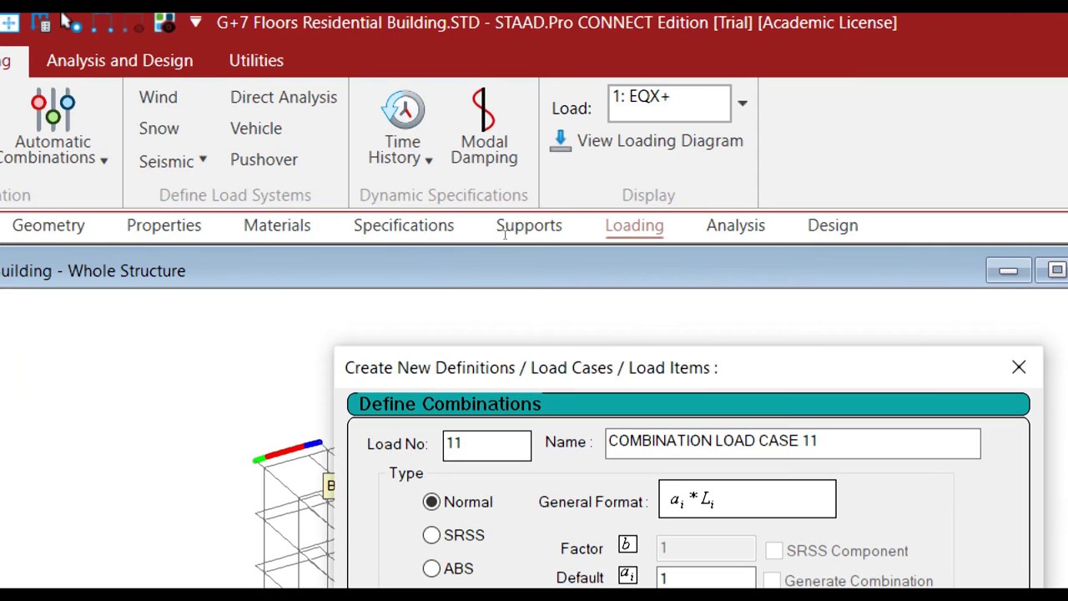
{"action": "double_click", "coordinate": [476, 443]}
{"action": "type", "text": "101"}
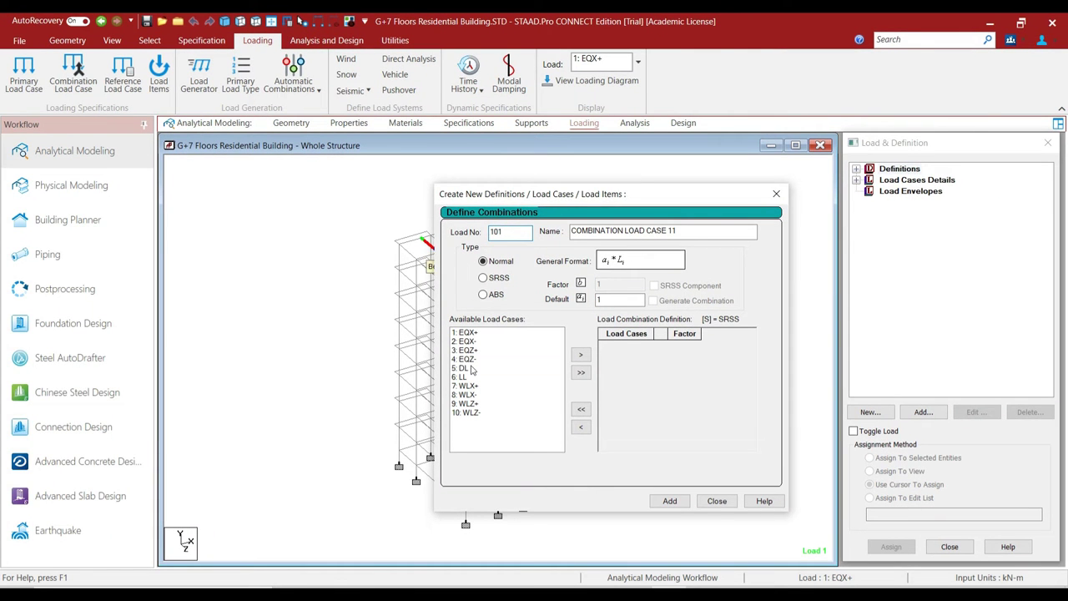
{"action": "left_click", "coordinate": [473, 370]}
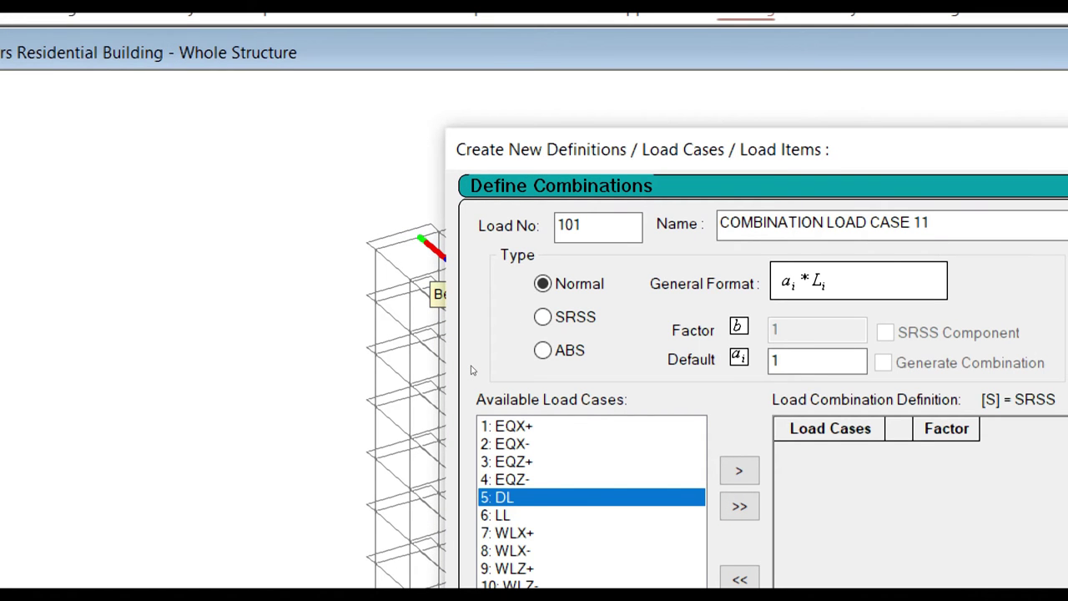
{"action": "double_click", "coordinate": [500, 497]}
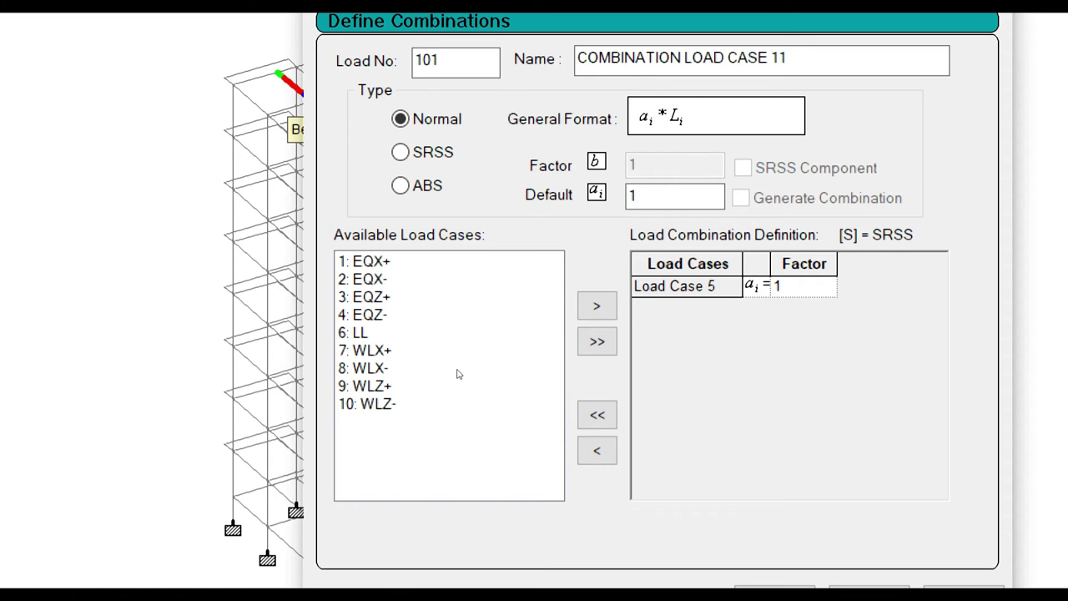
{"action": "double_click", "coordinate": [462, 369]}
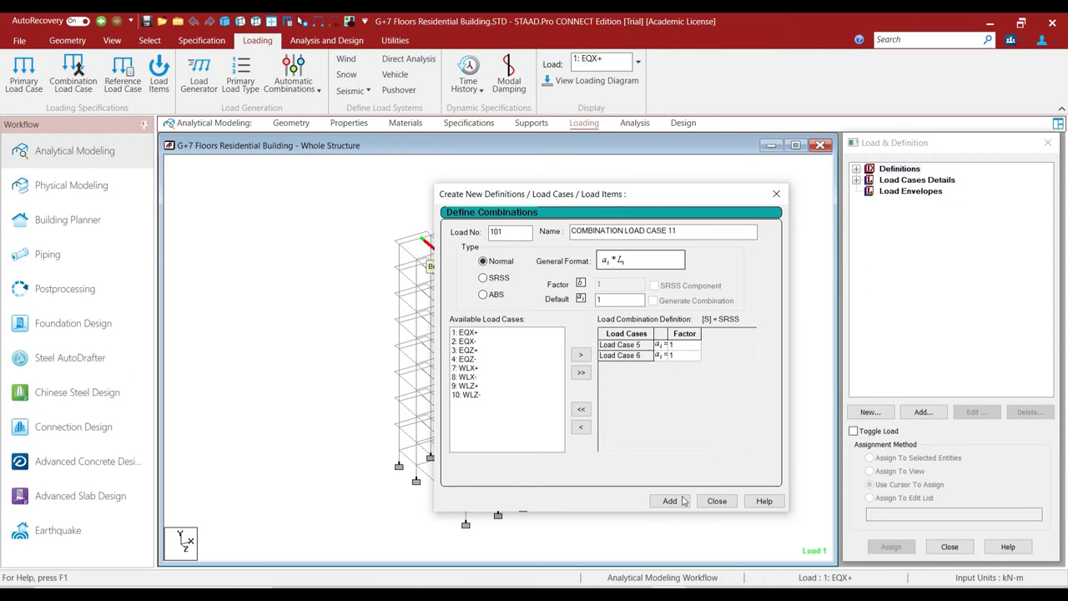
{"action": "left_click", "coordinate": [672, 501]}
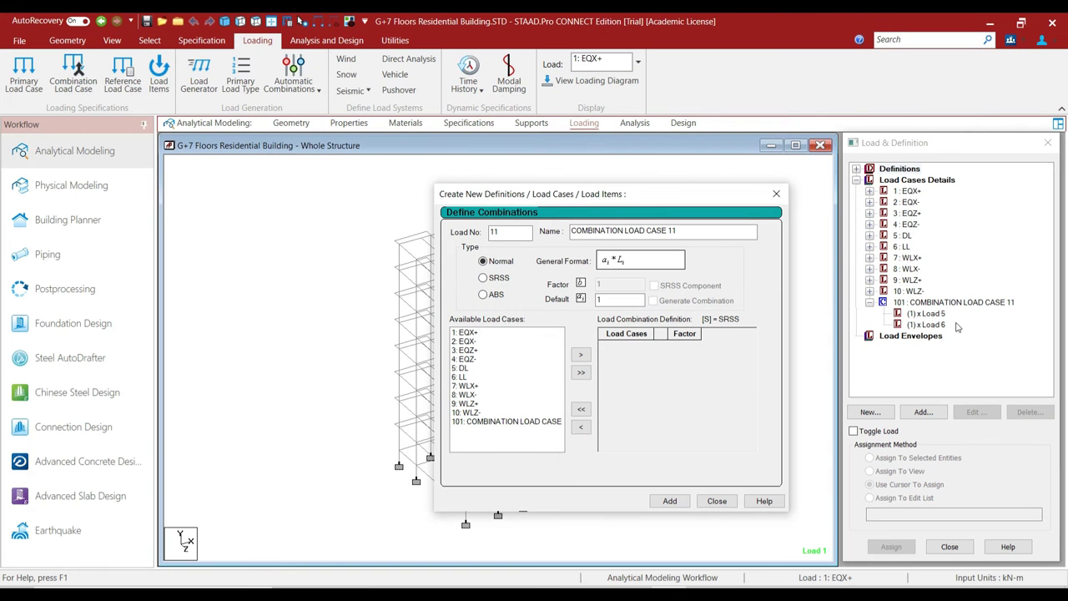
Create load combination 201 from load cases 5: DL and 6: LL with a factor of 1.5 each, and finish defining combinations.
{"action": "double_click", "coordinate": [497, 233]}
{"action": "double_click", "coordinate": [506, 233]}
{"action": "type", "text": "20"}
{"action": "double_click", "coordinate": [464, 369]}
{"action": "double_click", "coordinate": [462, 371]}
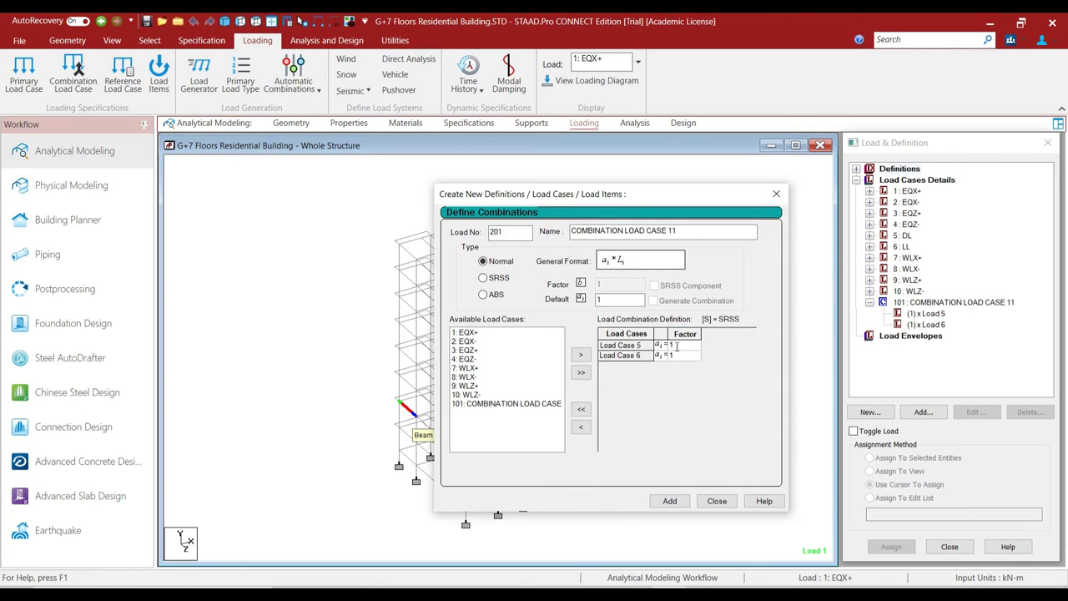
{"action": "left_click", "coordinate": [679, 356]}
{"action": "left_click", "coordinate": [670, 500]}
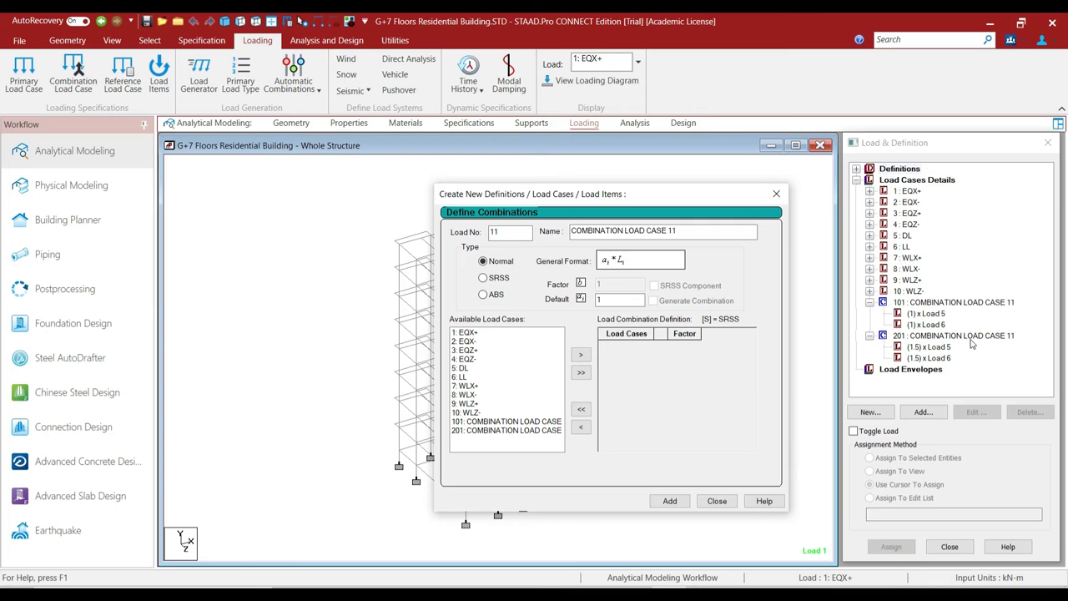
{"action": "left_click", "coordinate": [721, 503]}
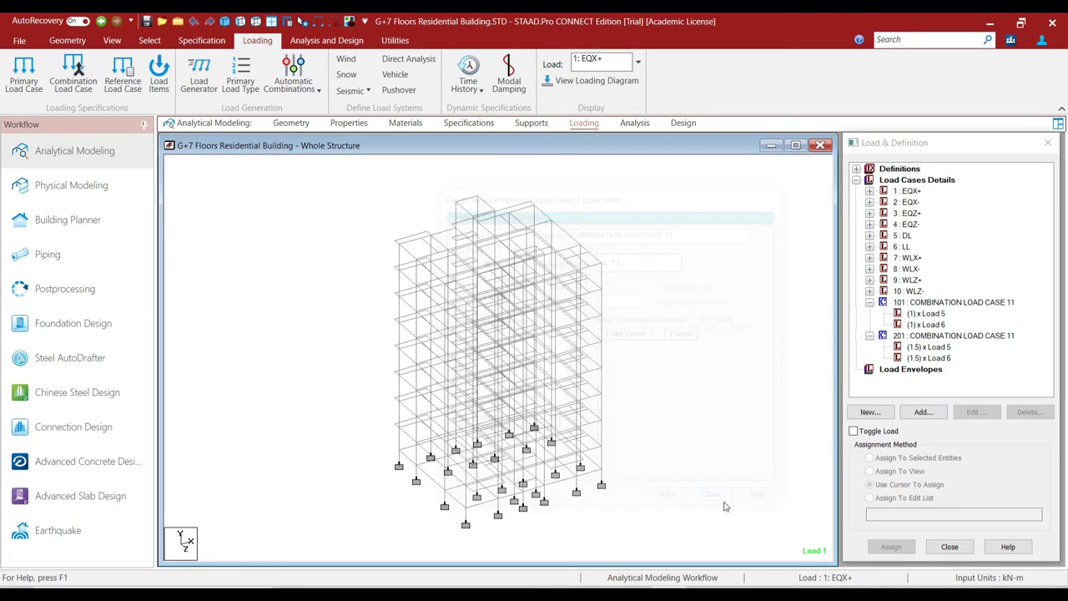
Save the modified structure and open its command file in a maximized editor at the load combinations before FINISH.
{"action": "left_click", "coordinate": [393, 41]}
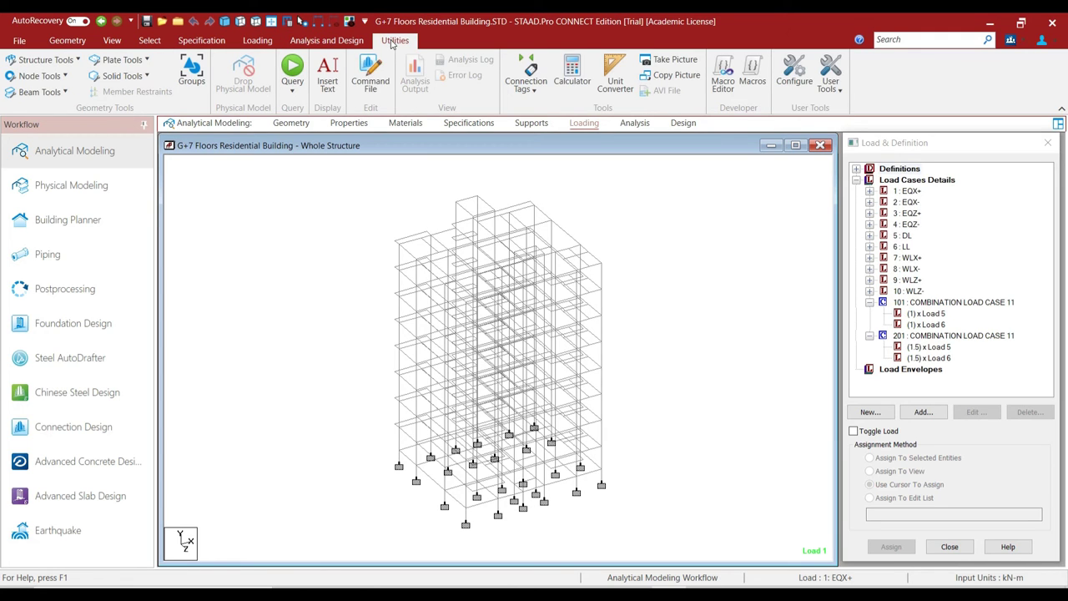
{"action": "left_click", "coordinate": [370, 74]}
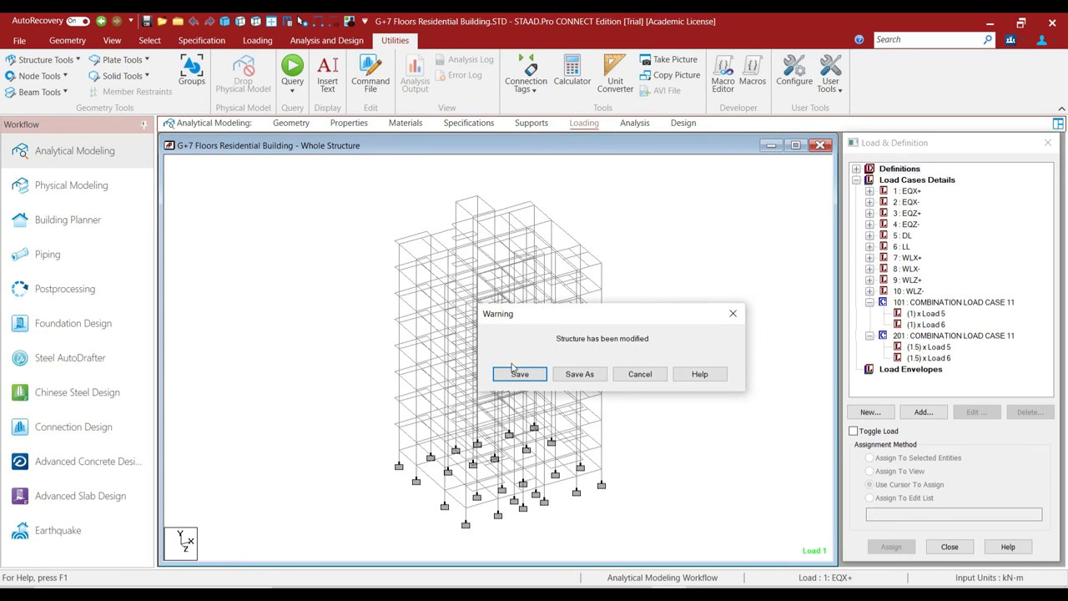
{"action": "left_click", "coordinate": [516, 373]}
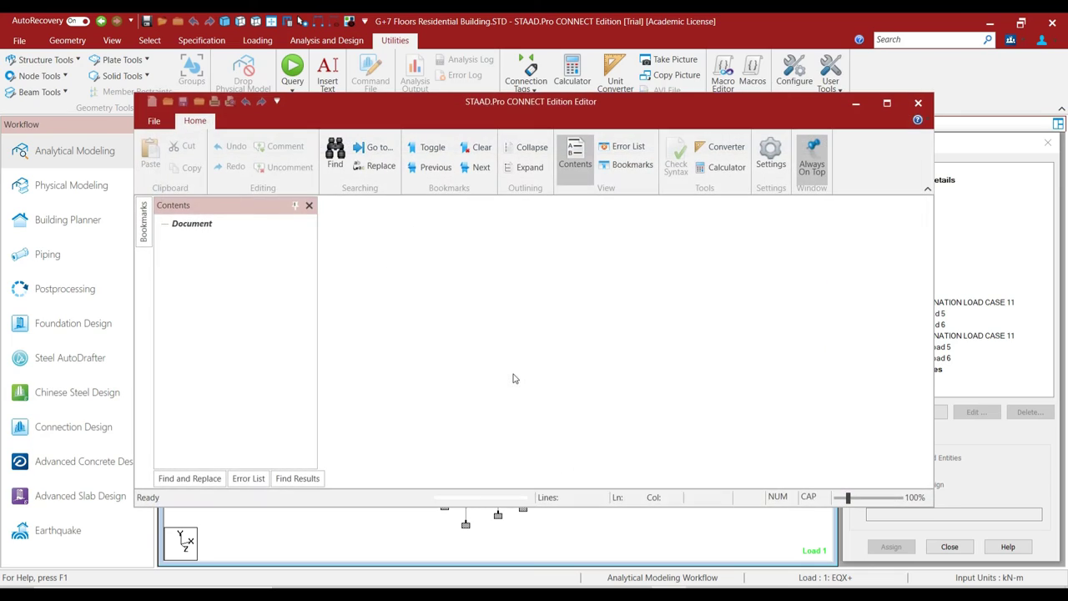
{"action": "left_click", "coordinate": [887, 103]}
{"action": "scroll", "coordinate": [788, 296], "scroll_direction": "down", "scroll_amount": 16}
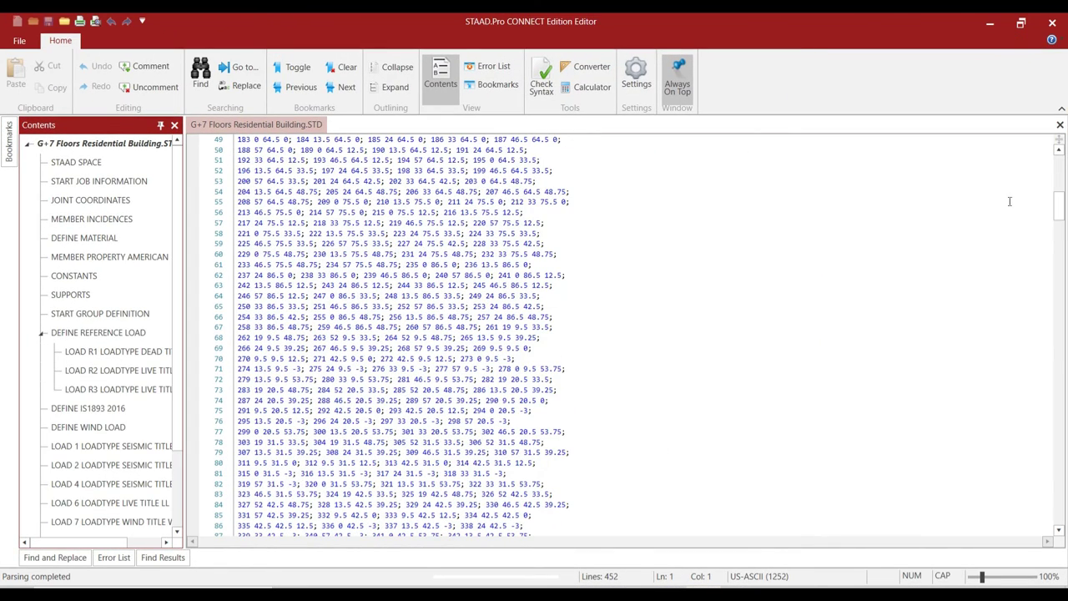
{"action": "left_click_drag", "start_coordinate": [1058, 209], "coordinate": [1058, 505]}
{"action": "scroll", "coordinate": [449, 217], "scroll_direction": "up", "scroll_amount": 5}
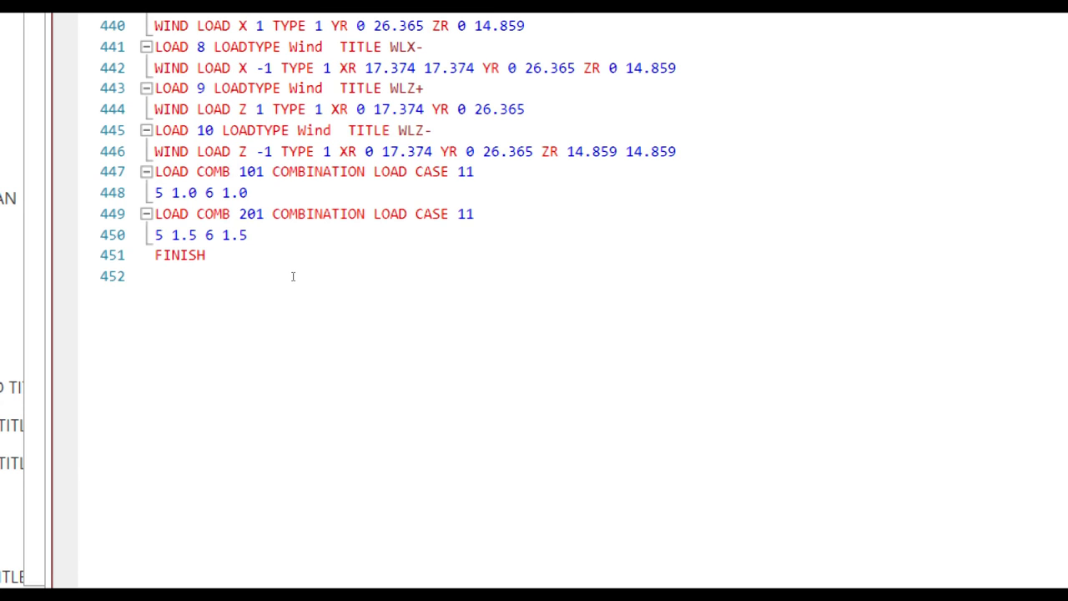
Delete the LOAD COMB 101 and 201 definitions from the command file, save it and close the editor.
{"action": "left_click_drag", "start_coordinate": [293, 276], "coordinate": [245, 252]}
{"action": "key", "text": "shift+Up"}
{"action": "key", "text": "shift+Home"}
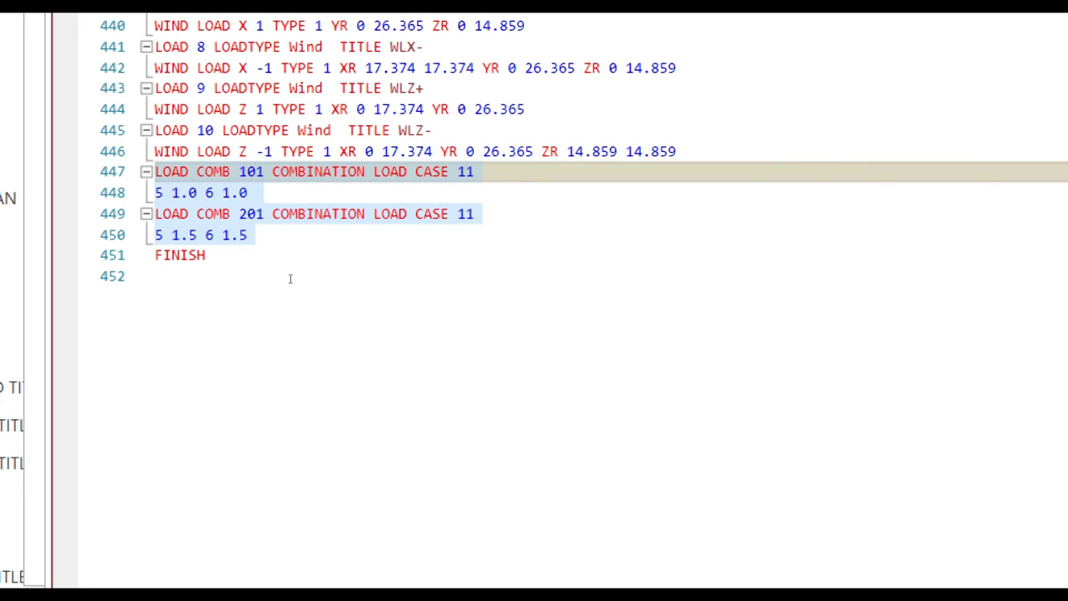
{"action": "key", "text": "Delete"}
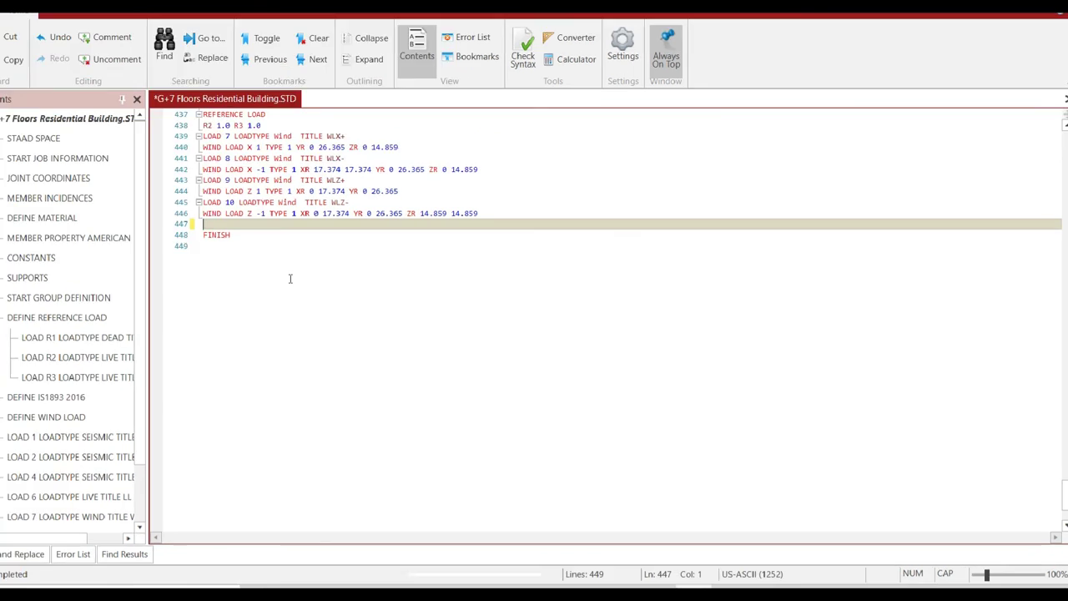
{"action": "scroll", "coordinate": [284, 267], "scroll_direction": "up", "scroll_amount": 5}
{"action": "scroll", "coordinate": [304, 300], "scroll_direction": "up", "scroll_amount": 5}
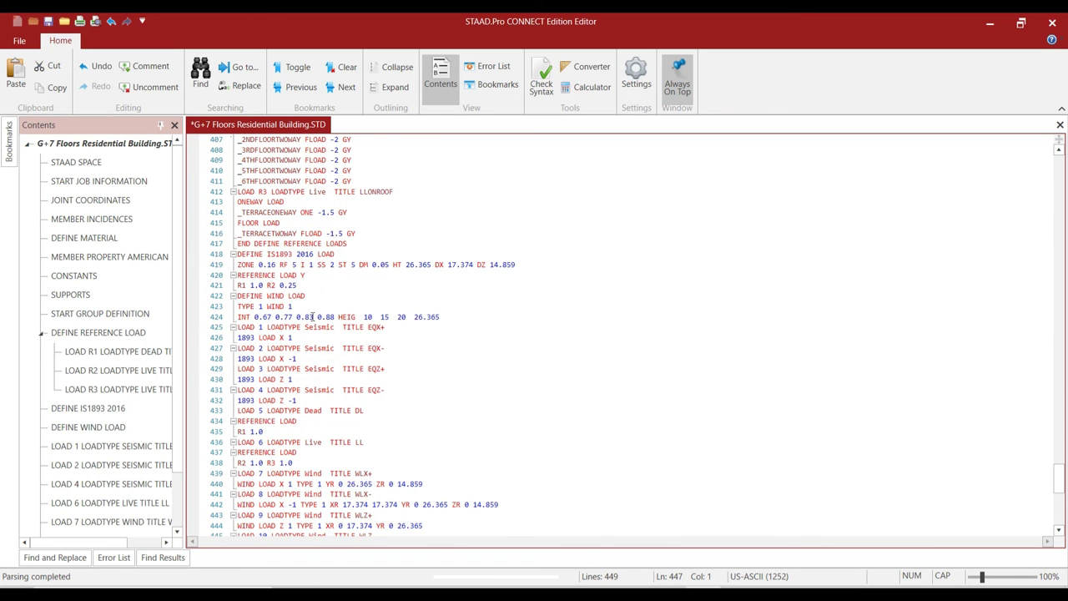
{"action": "key", "text": "ctrl+s"}
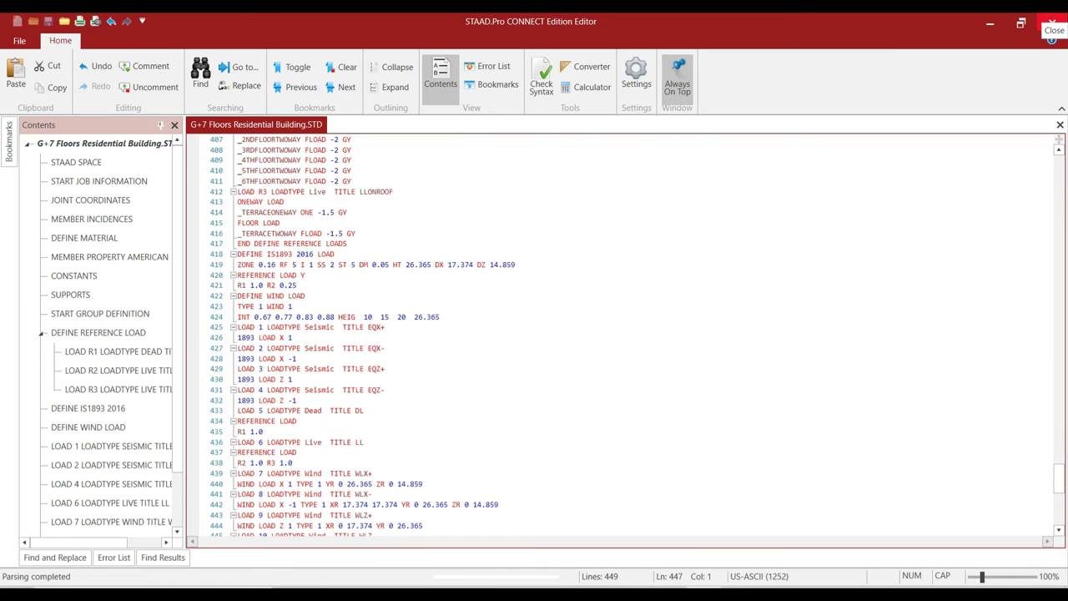
{"action": "left_click", "coordinate": [1051, 23]}
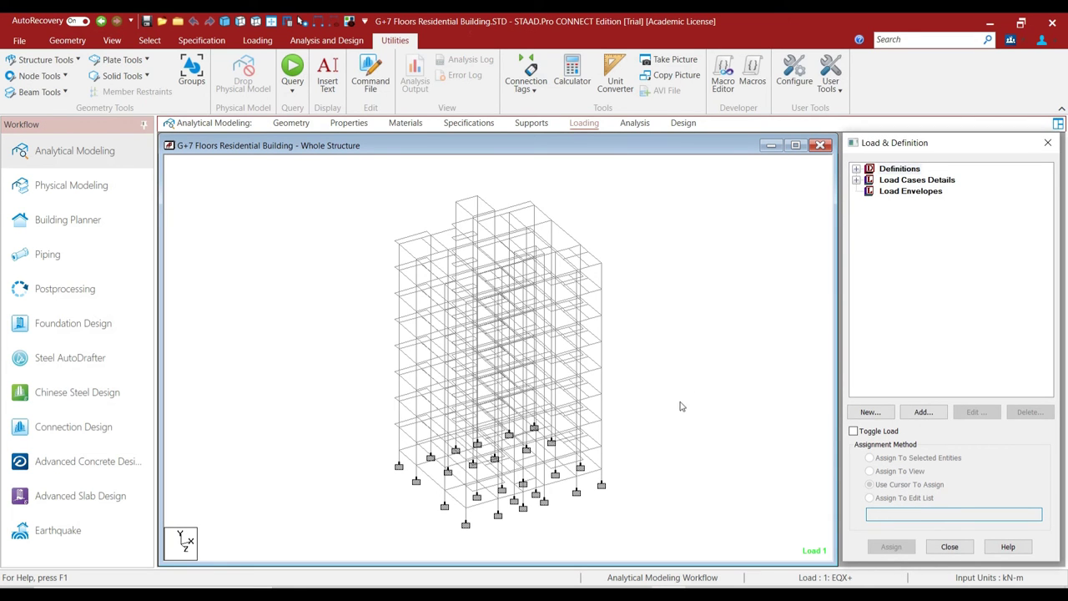
Switch to the LOAD COMBINATIONS document in Word and copy its entire list of unfactored and factored load combinations.
{"action": "left_click", "coordinate": [634, 591]}
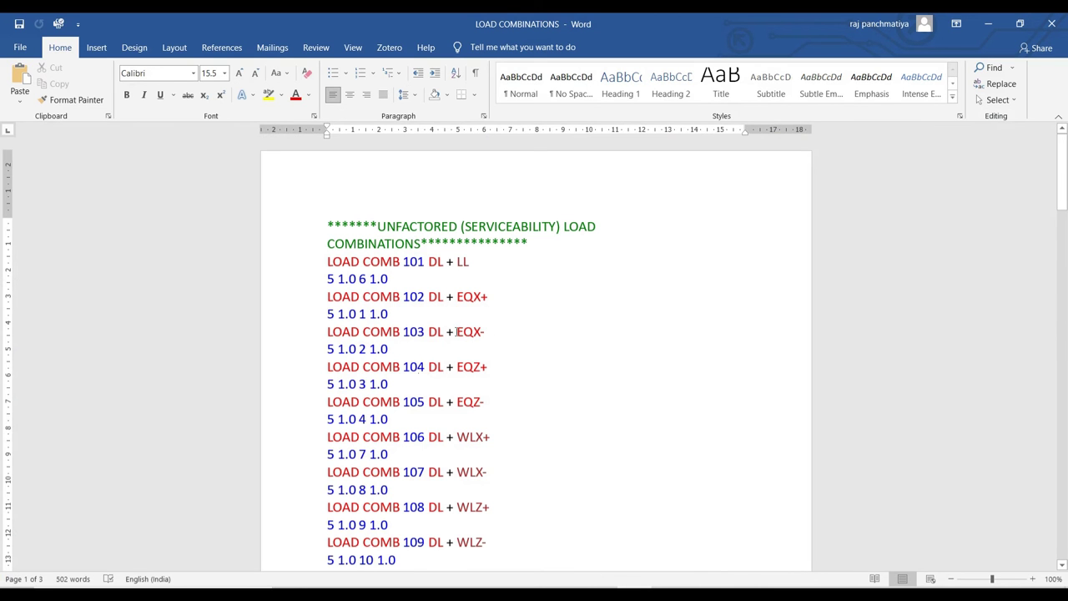
{"action": "scroll", "coordinate": [458, 331], "scroll_direction": "down", "scroll_amount": 10}
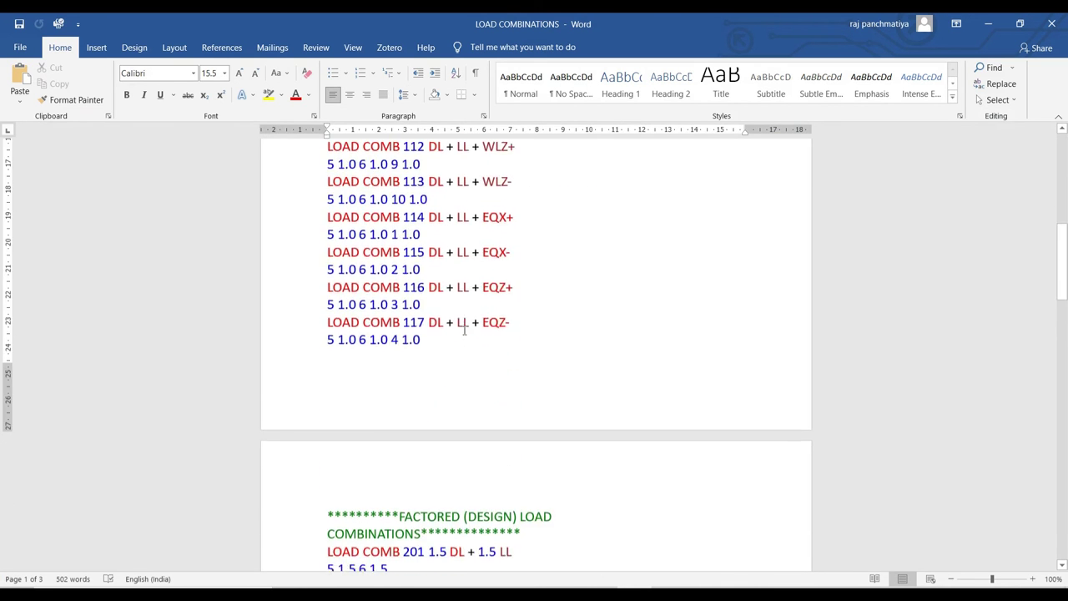
{"action": "scroll", "coordinate": [465, 331], "scroll_direction": "down", "scroll_amount": 12}
{"action": "scroll", "coordinate": [467, 350], "scroll_direction": "up", "scroll_amount": 6}
{"action": "scroll", "coordinate": [466, 349], "scroll_direction": "up", "scroll_amount": 10}
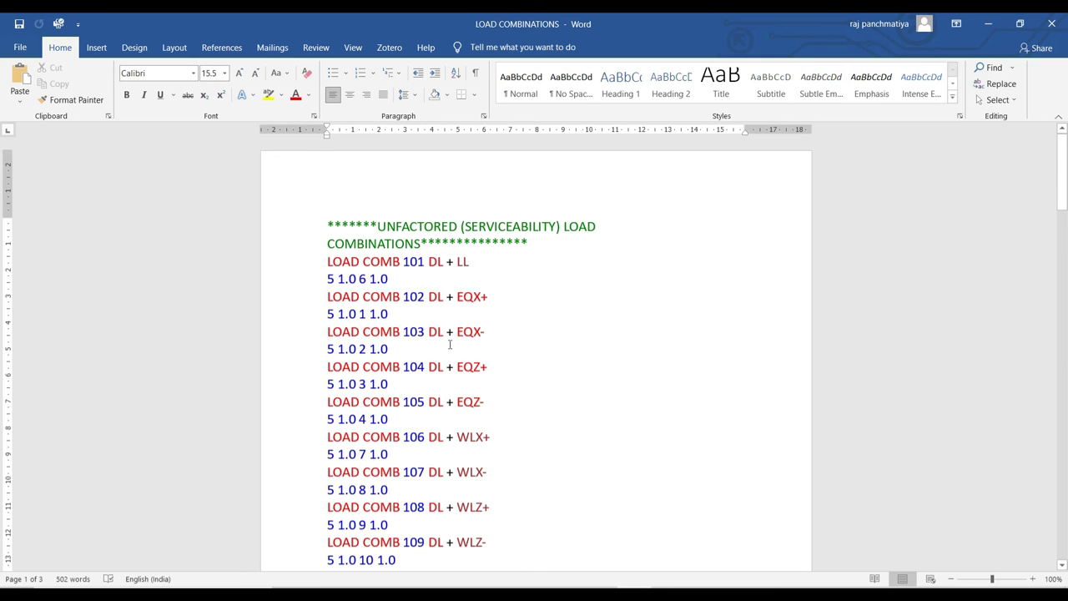
{"action": "key", "text": "ctrl+a"}
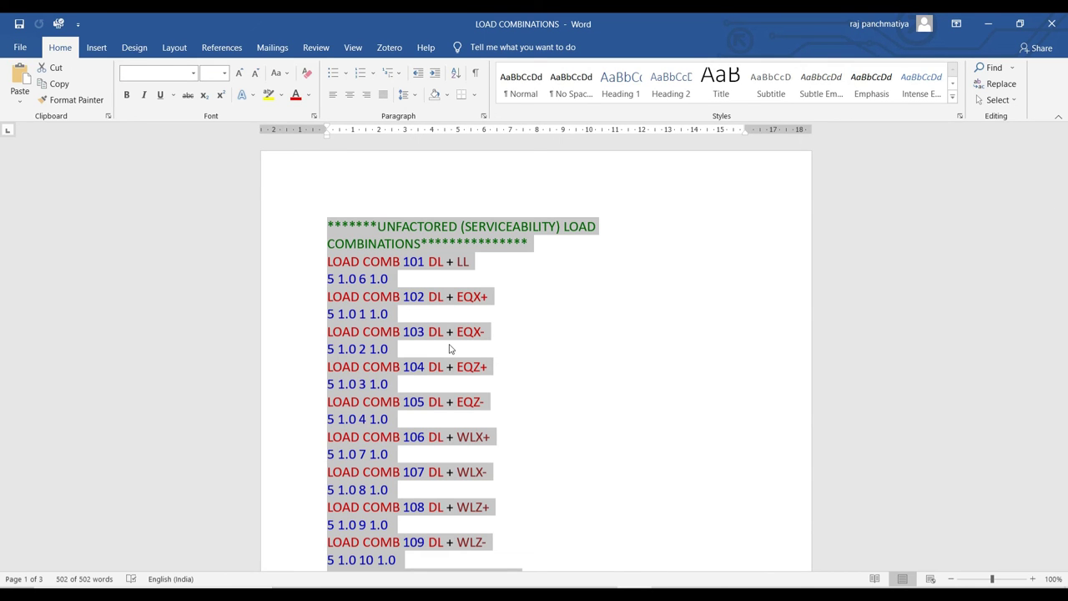
{"action": "scroll", "coordinate": [432, 348], "scroll_direction": "down", "scroll_amount": 8}
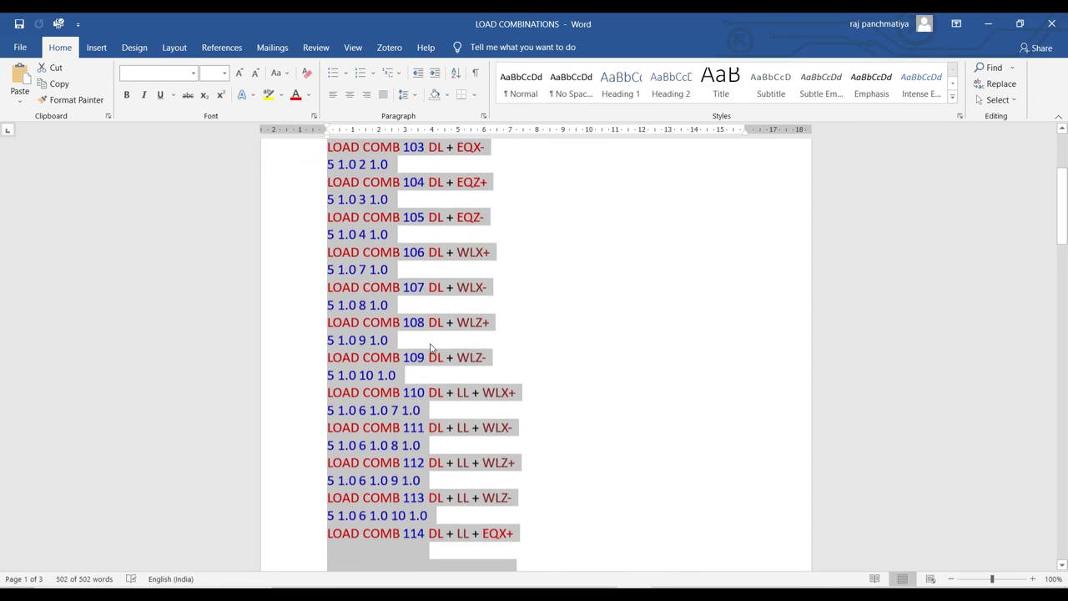
{"action": "scroll", "coordinate": [431, 348], "scroll_direction": "up", "scroll_amount": 7}
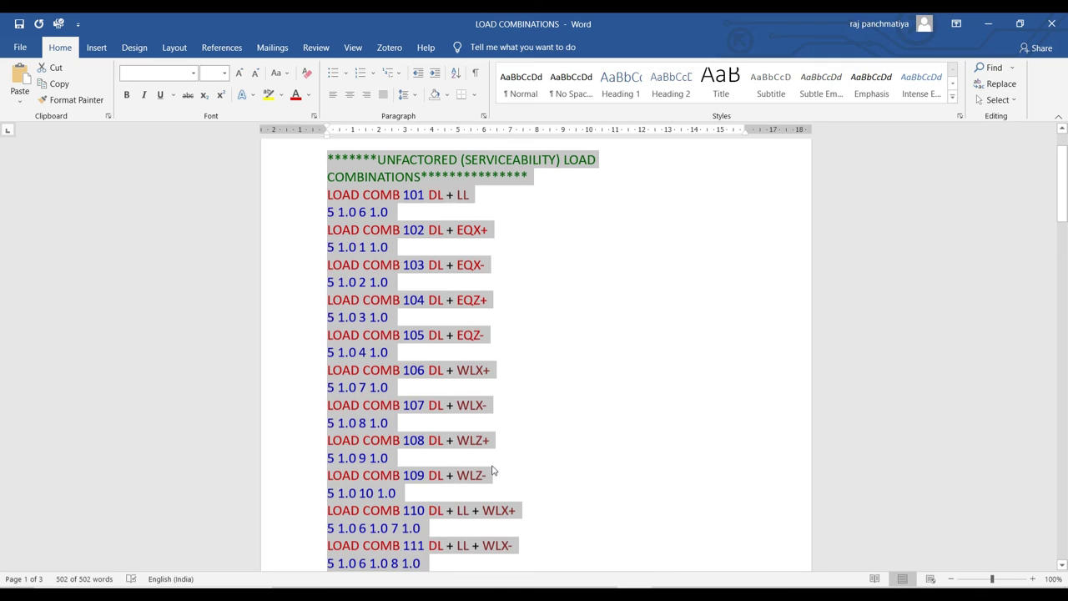
Switch back to STAAD.Pro and paste the copied load combinations into the command file on a new line after the LOAD 10 wind load.
{"action": "key", "text": "alt+Tab"}
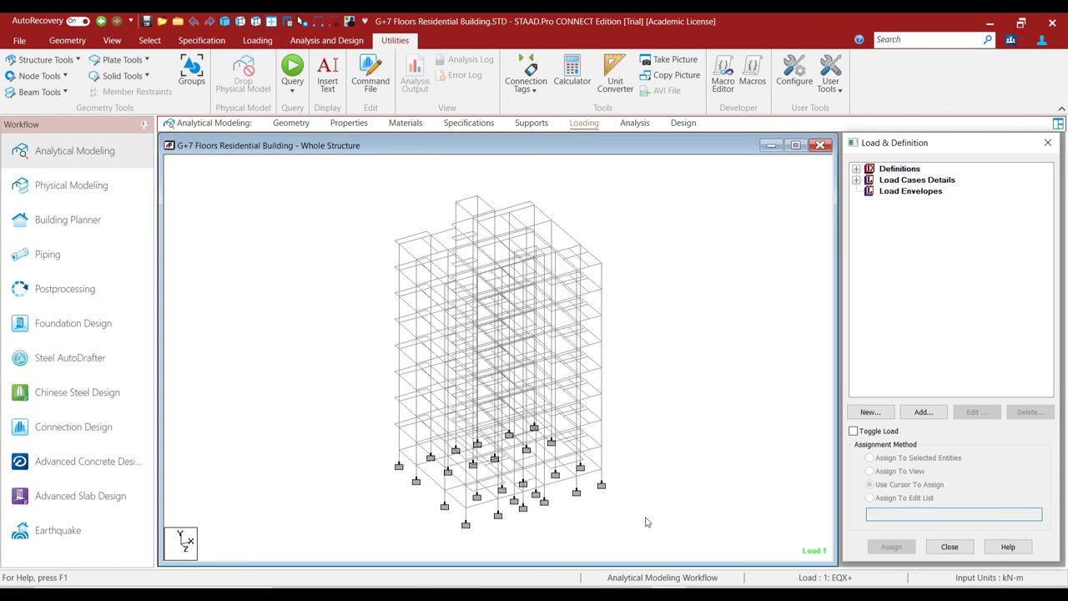
{"action": "left_click", "coordinate": [371, 87]}
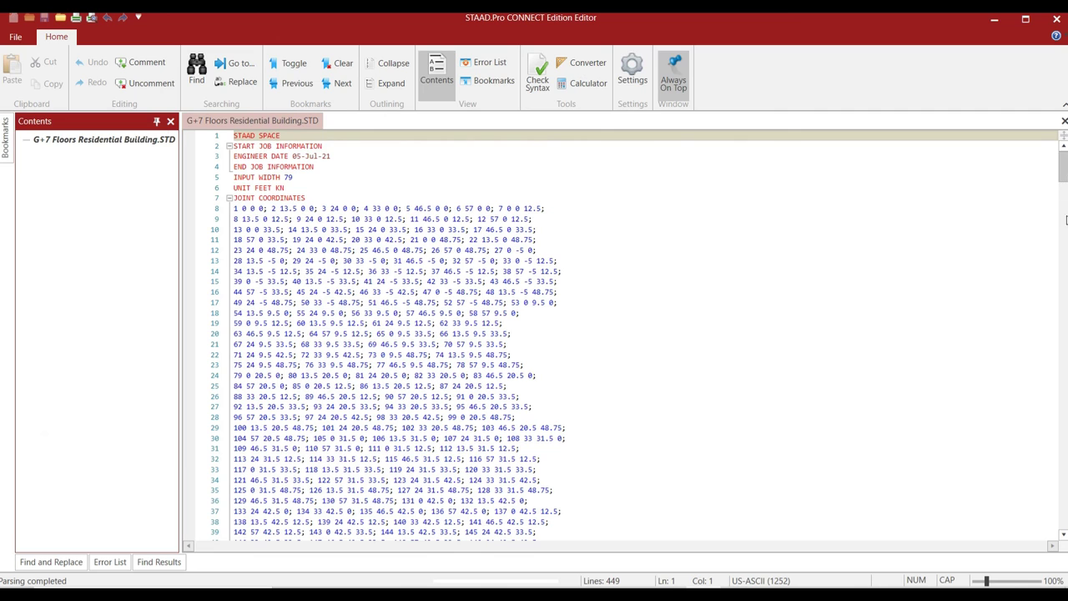
{"action": "scroll", "coordinate": [369, 267], "scroll_direction": "down", "scroll_amount": 20}
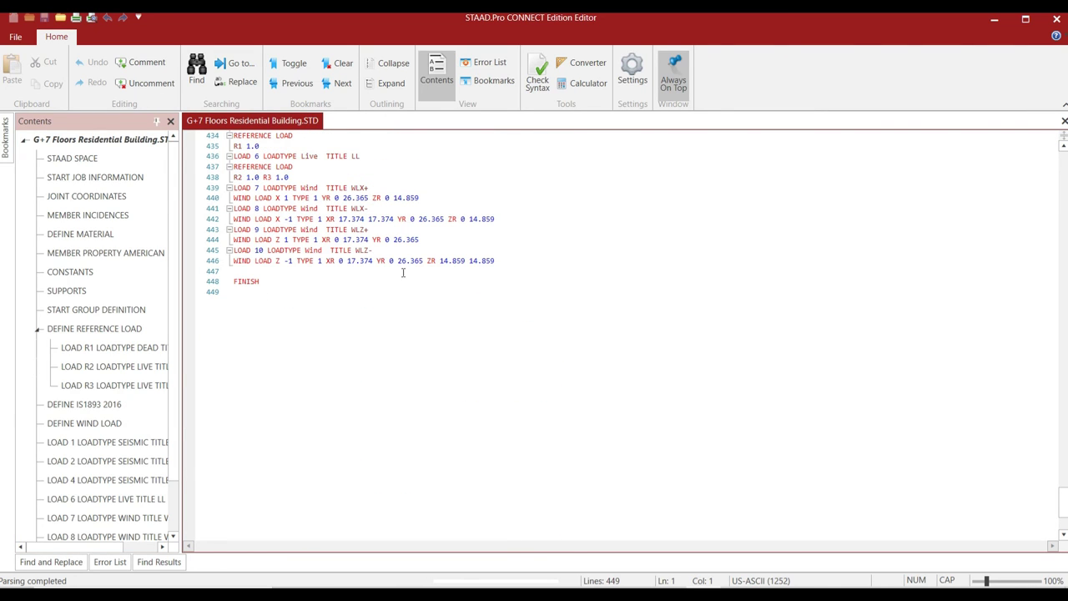
{"action": "left_click", "coordinate": [496, 261]}
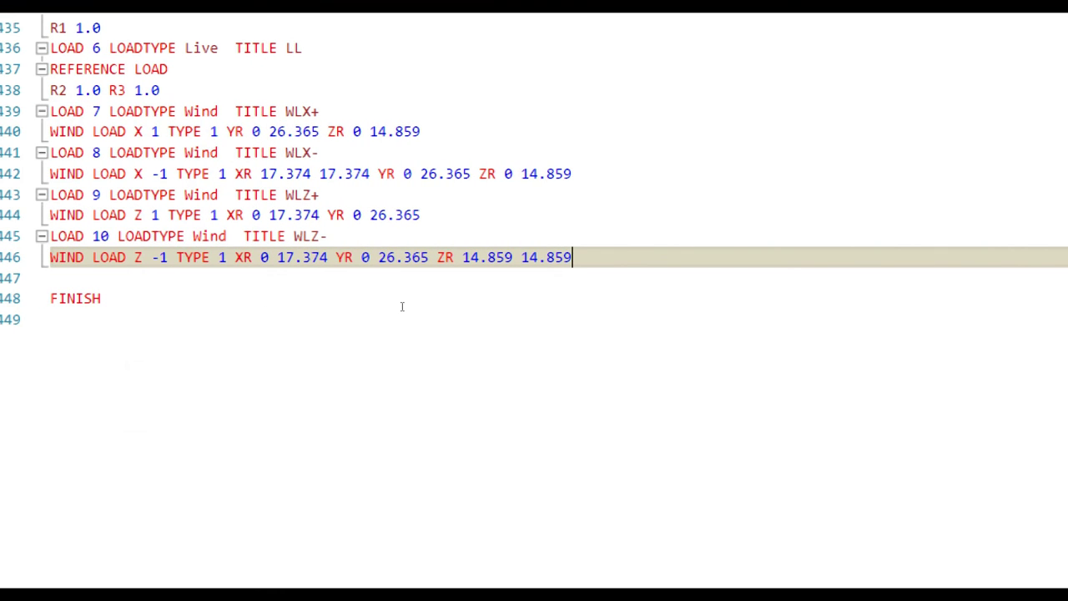
{"action": "key", "text": "Return"}
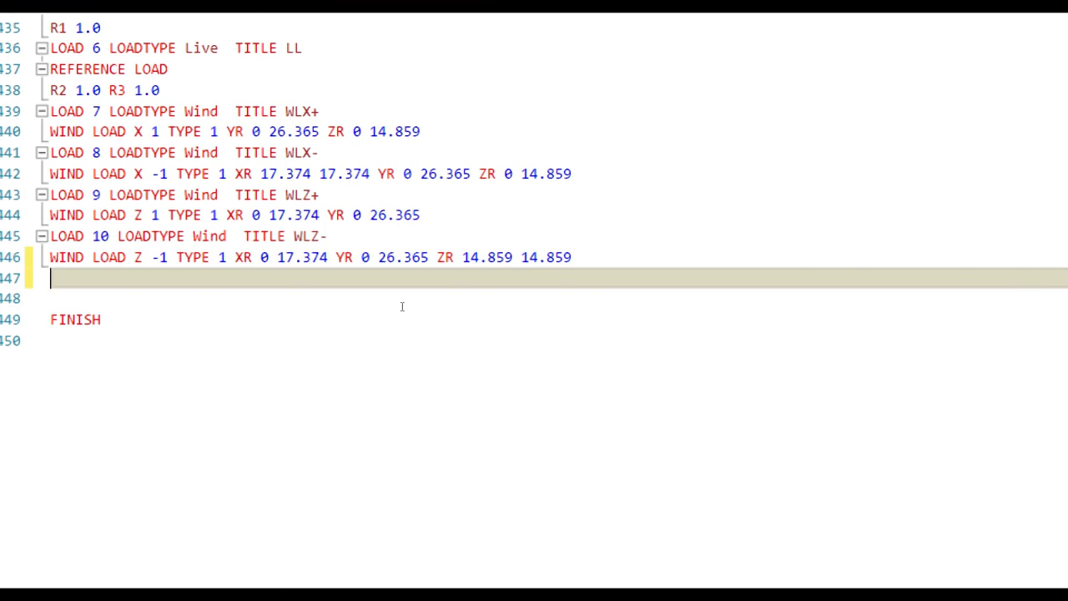
{"action": "key", "text": "ctrl+v"}
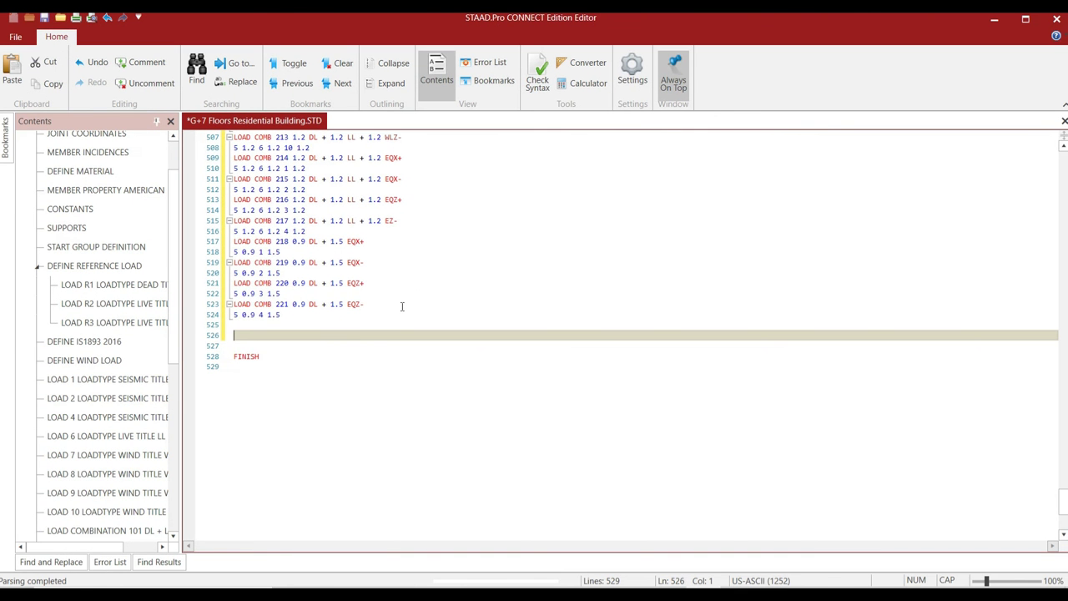
Review the pasted load combinations, then save the command file and close the editor.
{"action": "scroll", "coordinate": [401, 306], "scroll_direction": "up", "scroll_amount": 10}
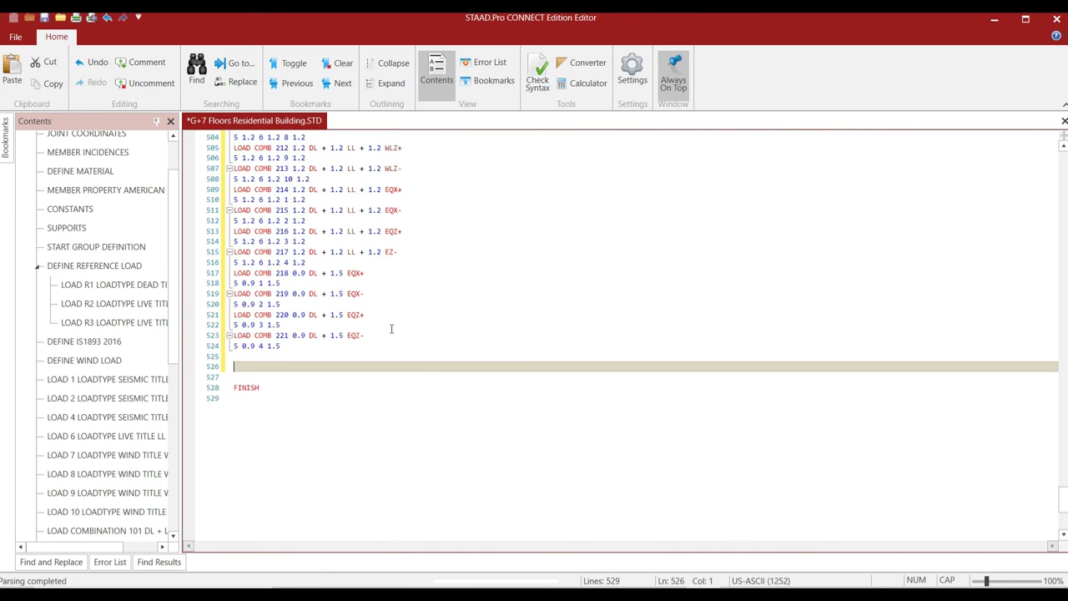
{"action": "scroll", "coordinate": [364, 340], "scroll_direction": "up", "scroll_amount": 11}
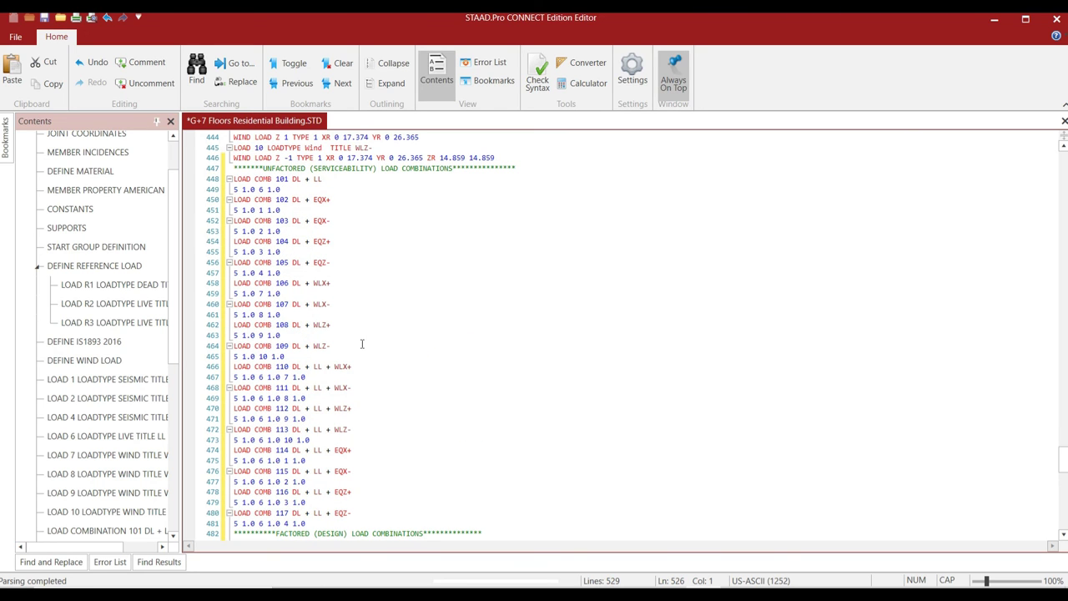
{"action": "key", "text": "ctrl+s"}
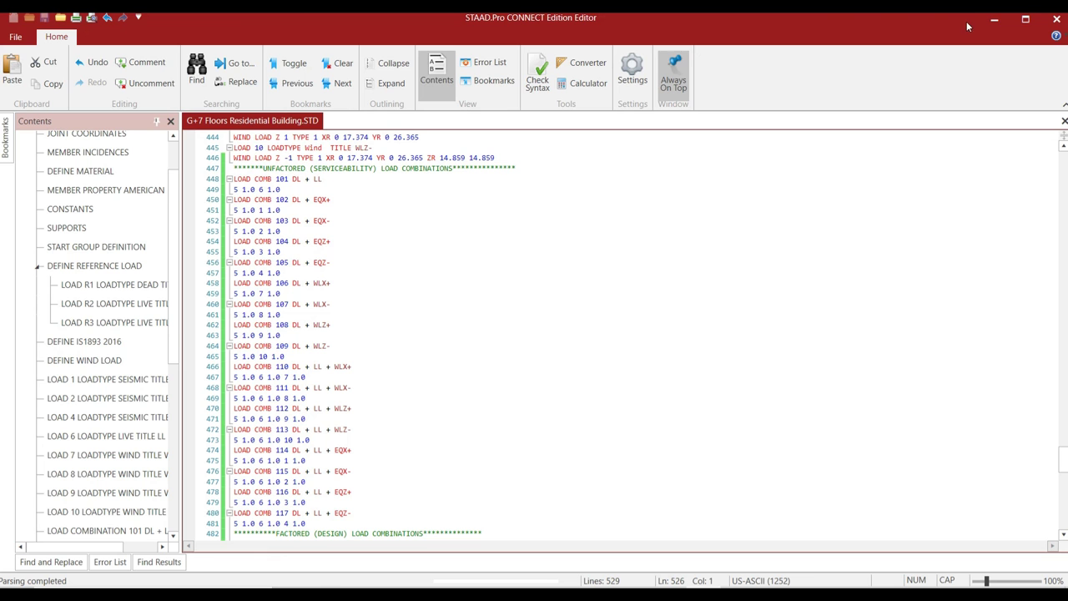
{"action": "left_click", "coordinate": [1057, 18]}
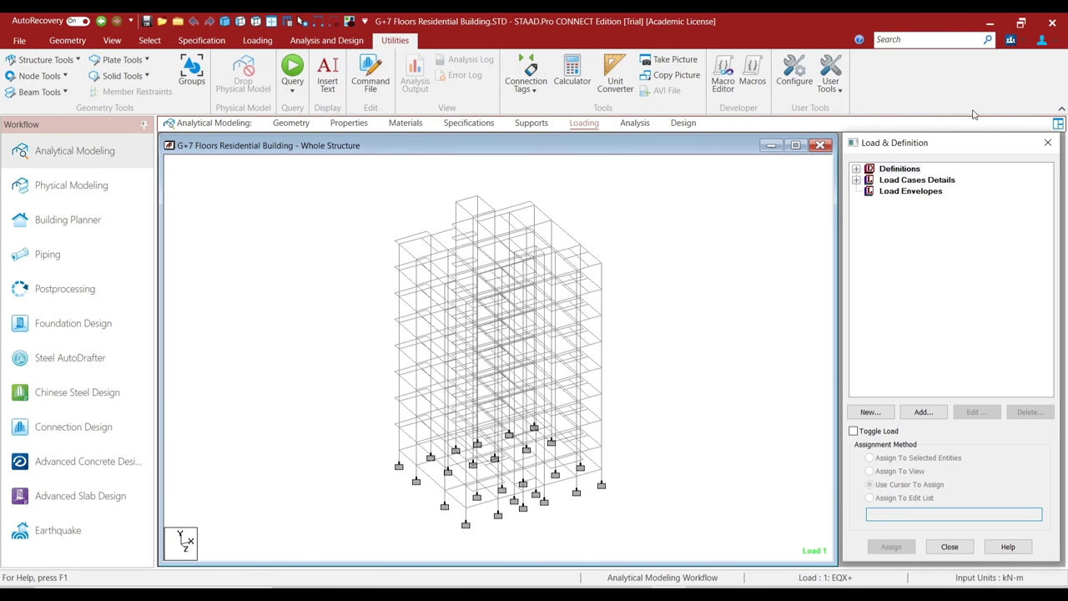
Expand the load cases details in the load tree and check the unfactored load combinations from 101 to 117.
{"action": "left_click", "coordinate": [856, 180]}
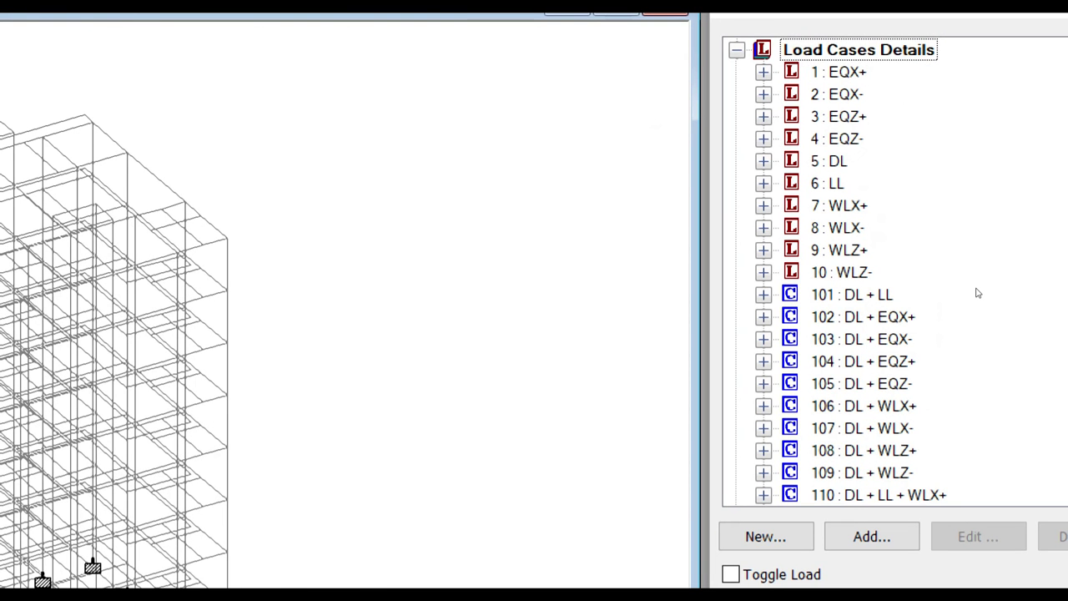
{"action": "scroll", "coordinate": [963, 291], "scroll_direction": "down", "scroll_amount": 1}
{"action": "scroll", "coordinate": [944, 294], "scroll_direction": "down", "scroll_amount": 1}
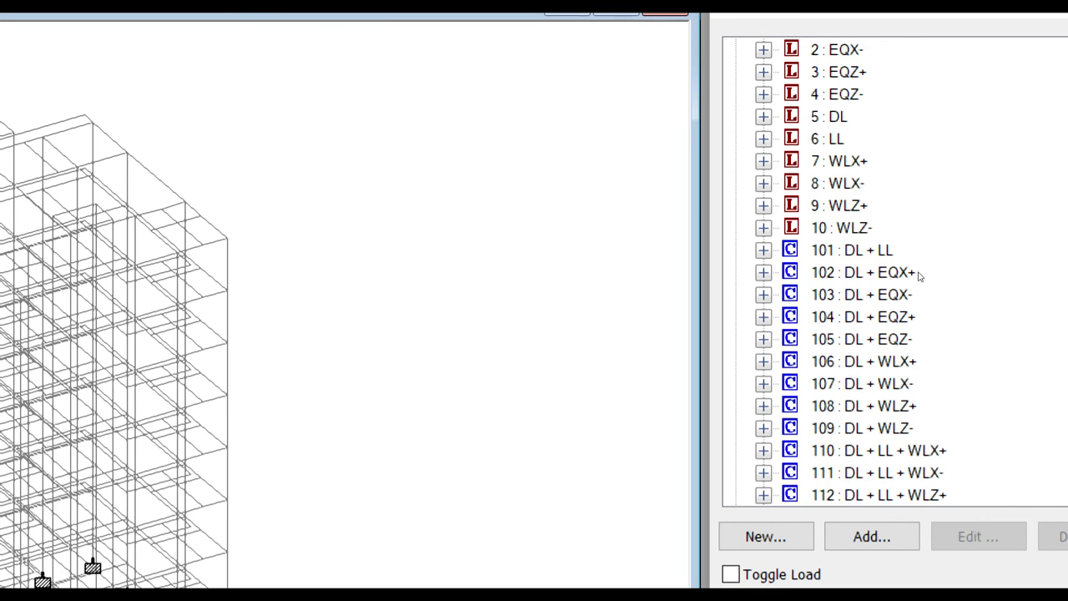
{"action": "left_click", "coordinate": [916, 261]}
{"action": "scroll", "coordinate": [919, 288], "scroll_direction": "down", "scroll_amount": 10}
{"action": "left_click", "coordinate": [911, 383]}
{"action": "scroll", "coordinate": [918, 316], "scroll_direction": "down", "scroll_amount": 3}
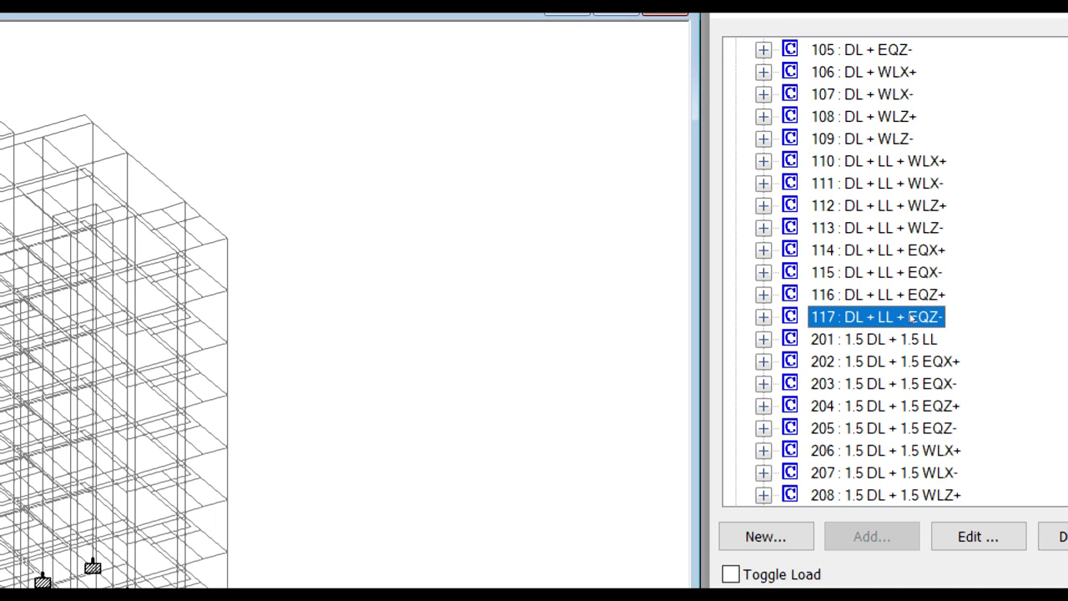
Check the factored load combinations from 201 to 221 in the load case list.
{"action": "key", "text": "Down"}
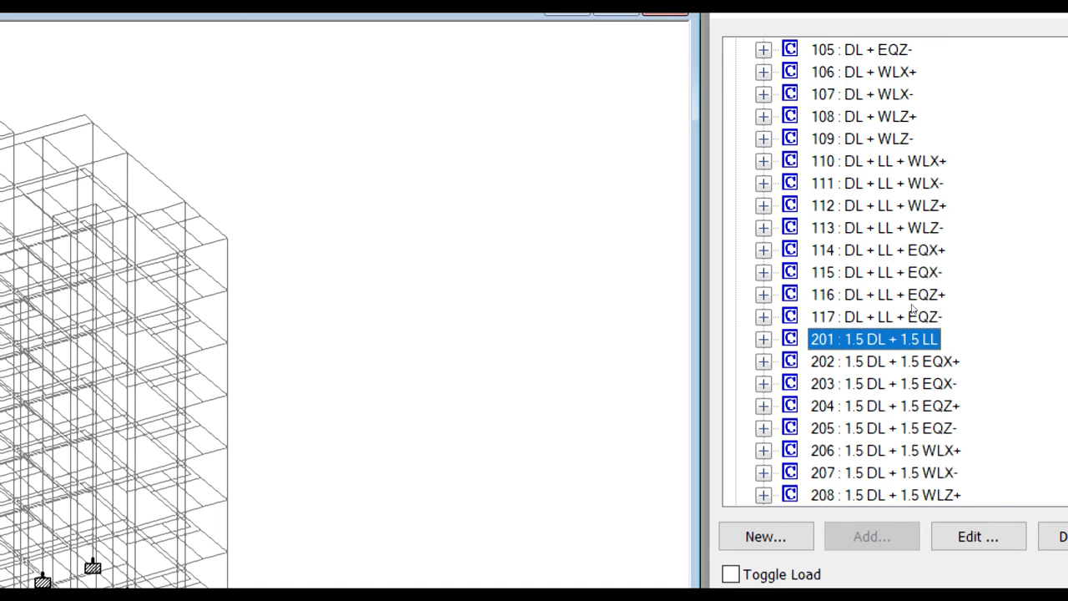
{"action": "scroll", "coordinate": [913, 317], "scroll_direction": "down", "scroll_amount": 2}
{"action": "scroll", "coordinate": [915, 309], "scroll_direction": "down", "scroll_amount": 3}
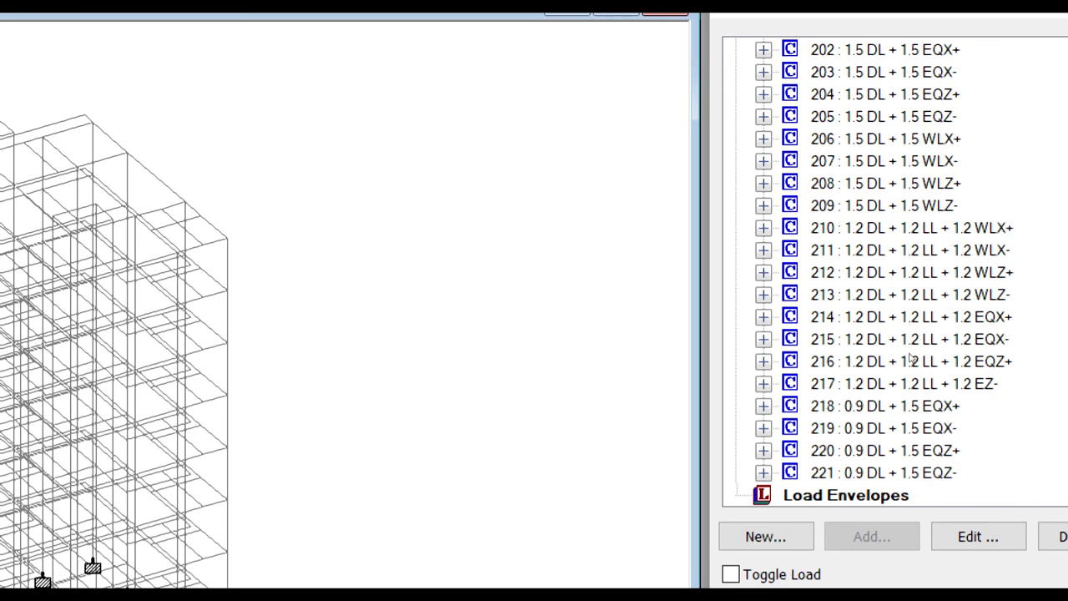
{"action": "key", "text": "Page_Down"}
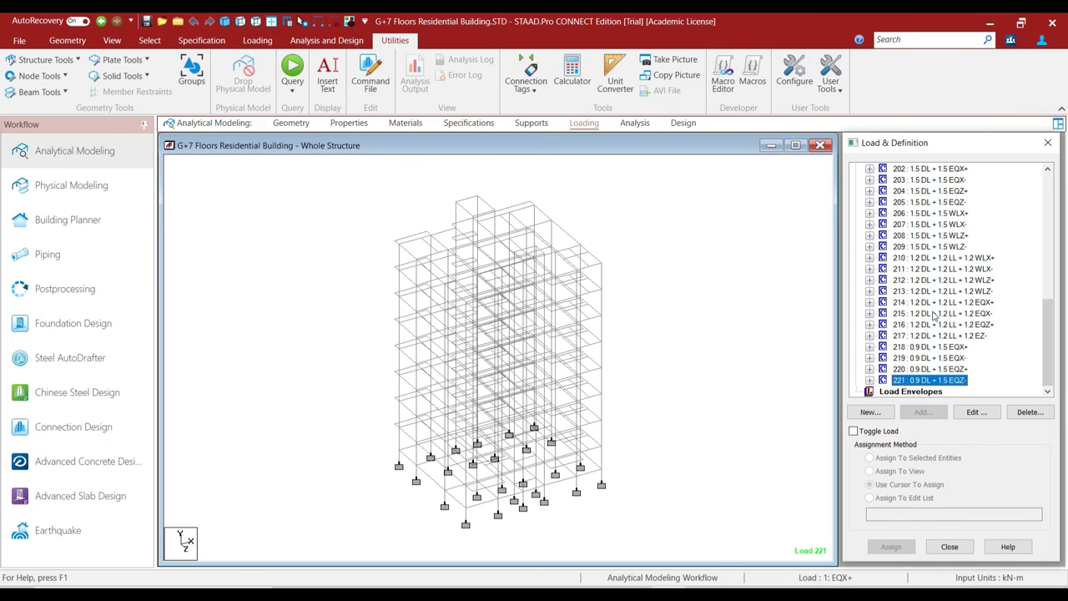
{"action": "scroll", "coordinate": [938, 316], "scroll_direction": "up", "scroll_amount": 8}
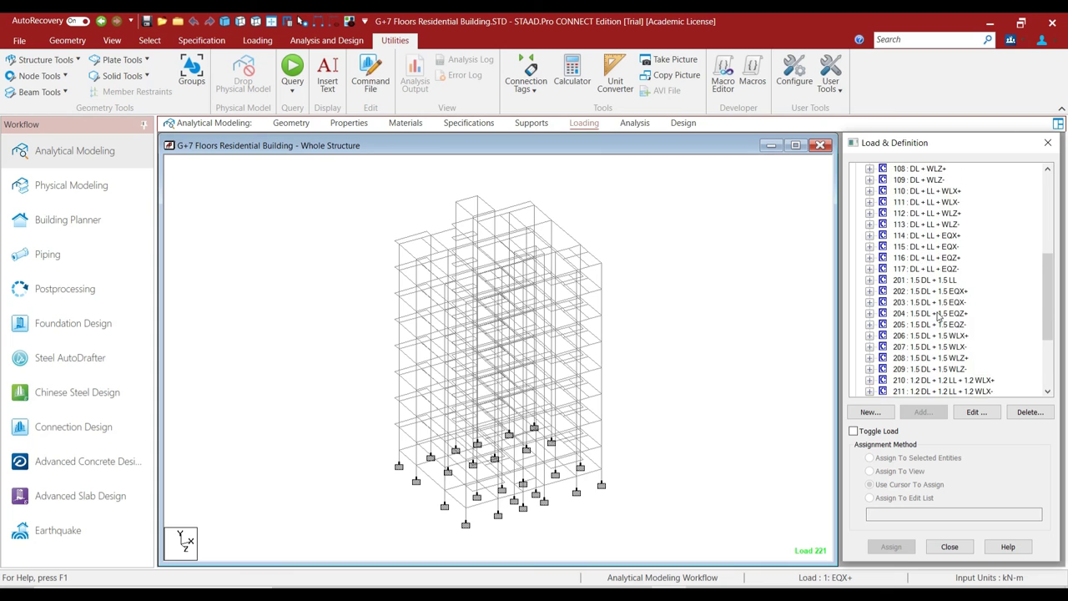